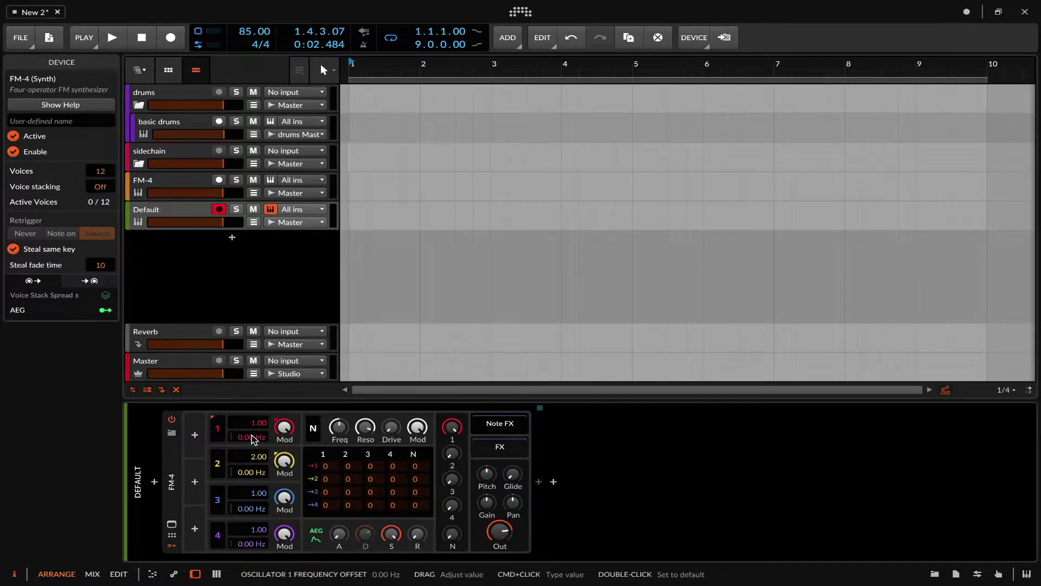
Step: Open the FM-4's expanded waveform view and try oscillator 1's ratio at 2.00, returning it to 1.00
left_click(251, 428)
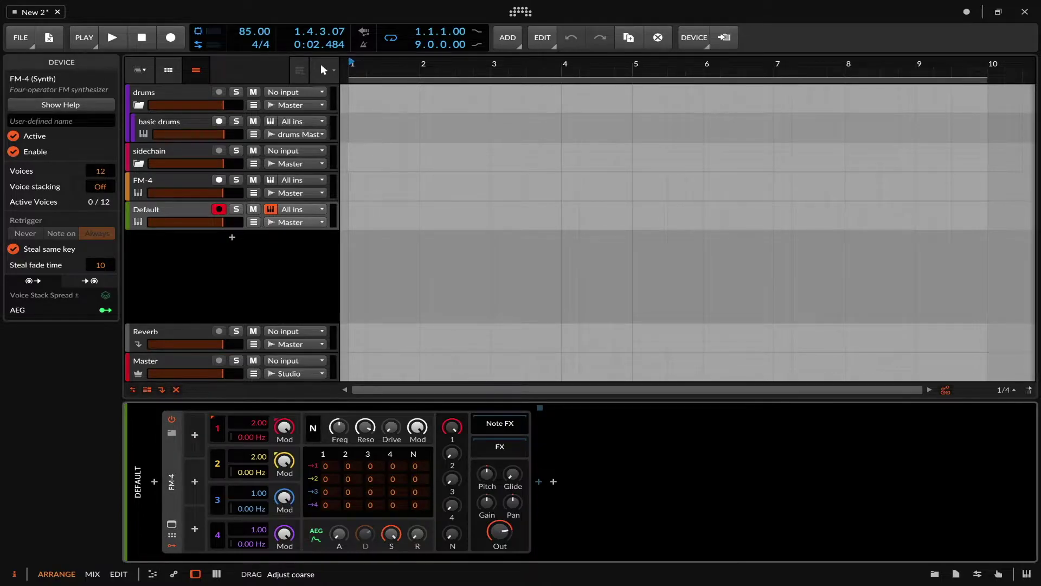
left_click_drag(252, 428, 251, 434)
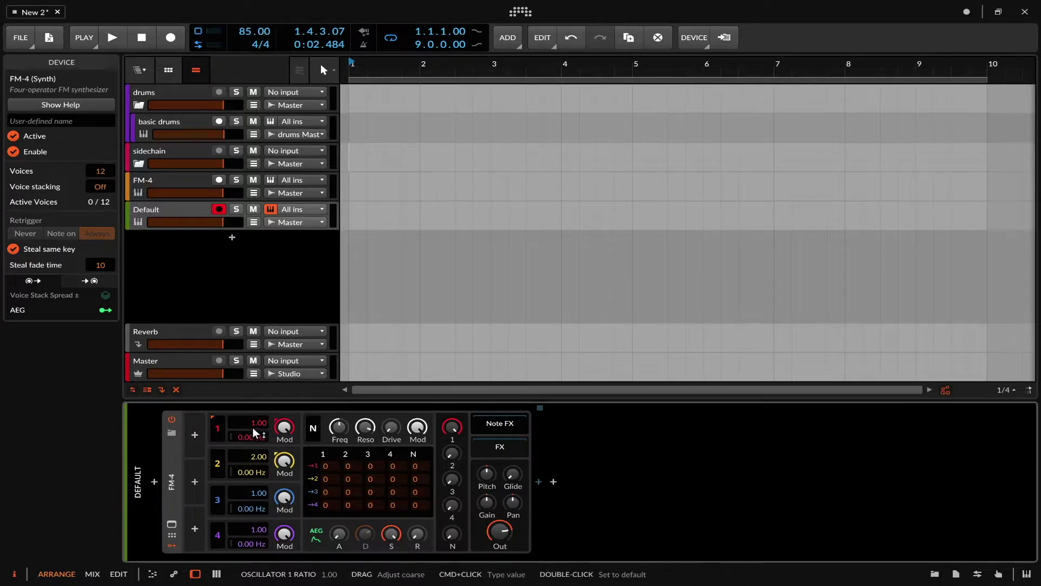
left_click(172, 525)
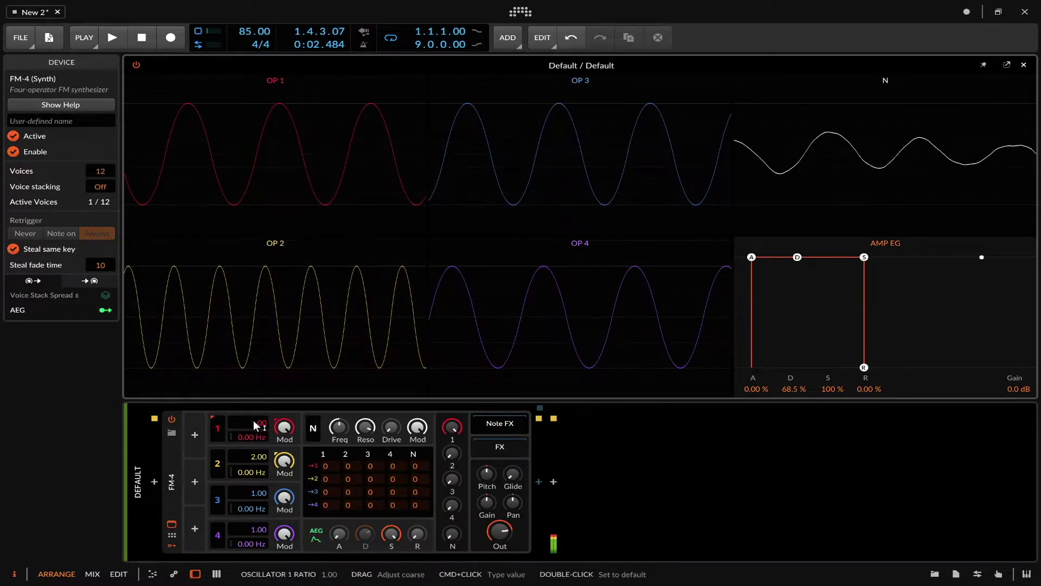
left_click_drag(258, 423, 259, 412)
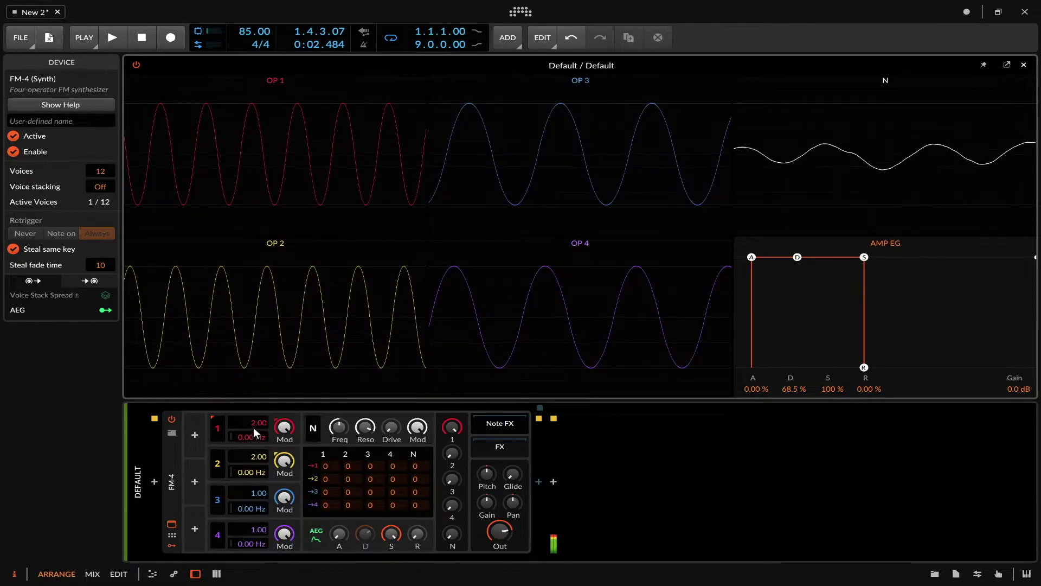
mouse_move(259, 423)
left_mouse_down()
mouse_move(259, 371)
mouse_move(259, 434)
mouse_move(251, 425)
left_mouse_up()
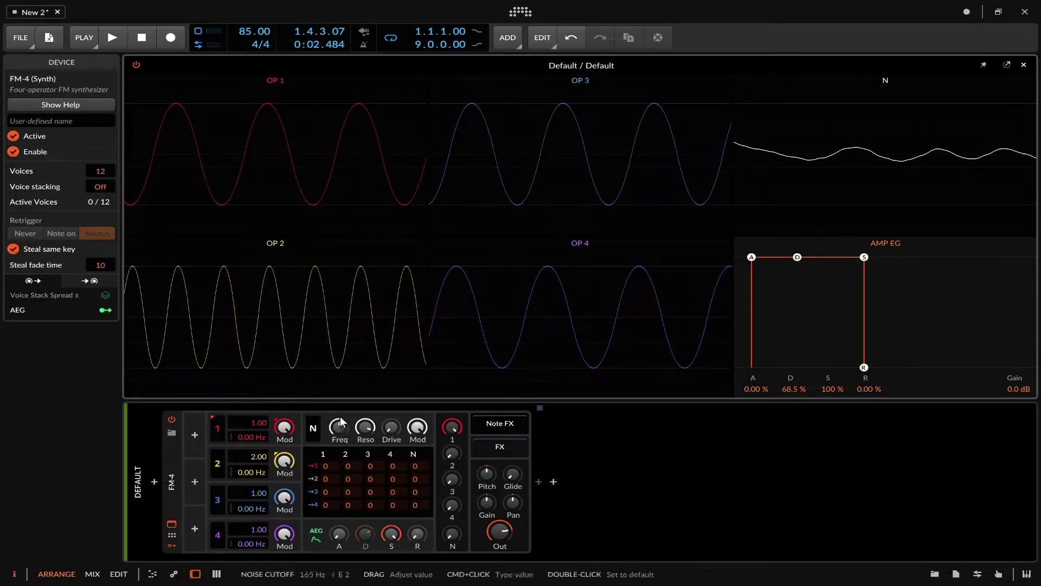
Step: Raise the noise oscillator's output level with oscillator 1 silenced, then increase the noise cutoff and lower its resonance
mouse_move(456, 535)
left_mouse_down()
mouse_move(456, 434)
mouse_move(454, 526)
left_mouse_up()
mouse_move(339, 434)
left_mouse_down()
mouse_move(339, 410)
mouse_move(335, 431)
left_mouse_up()
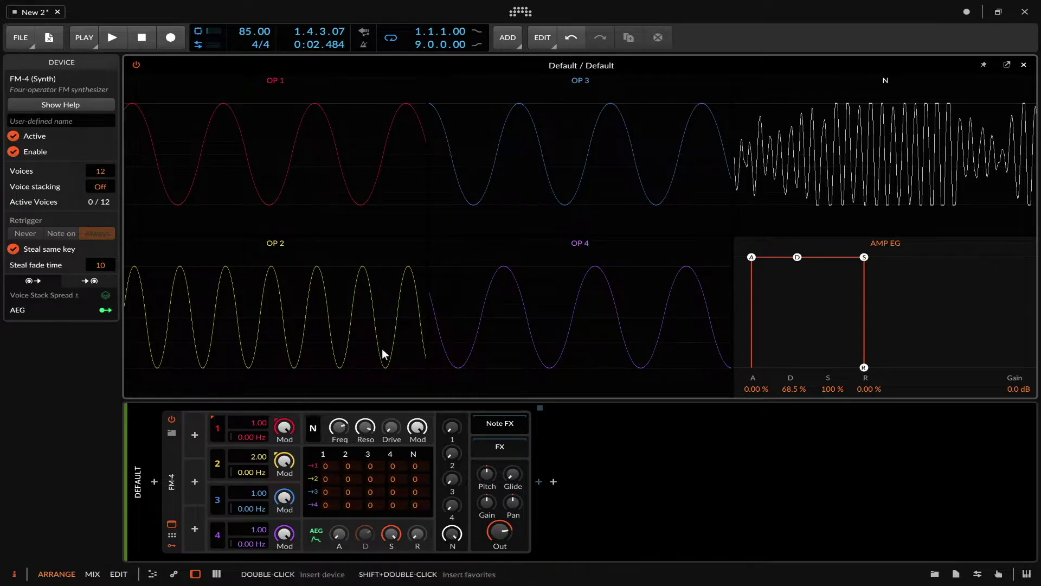
left_click_drag(338, 428, 390, 426)
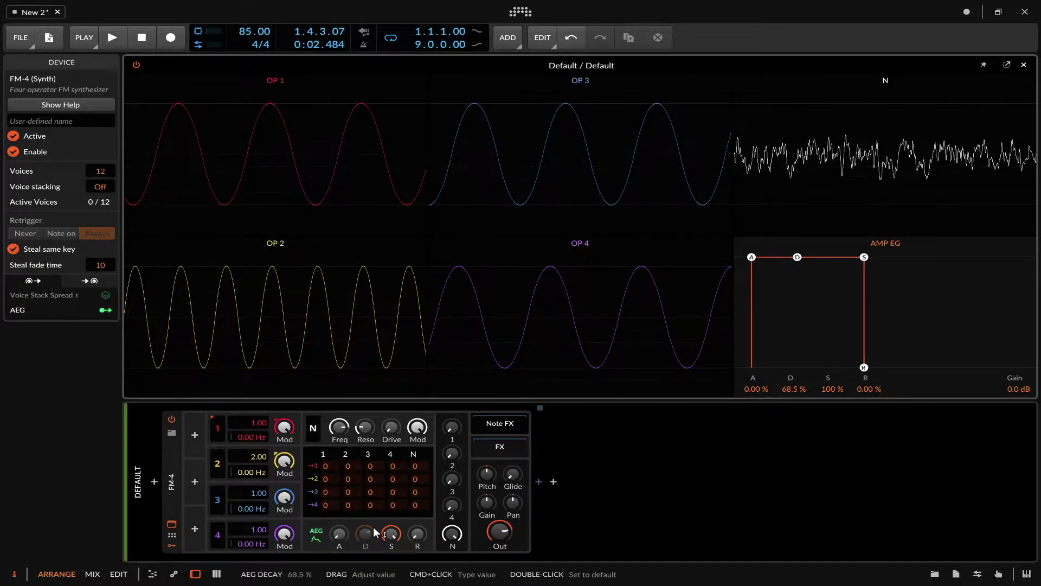
left_click(315, 536)
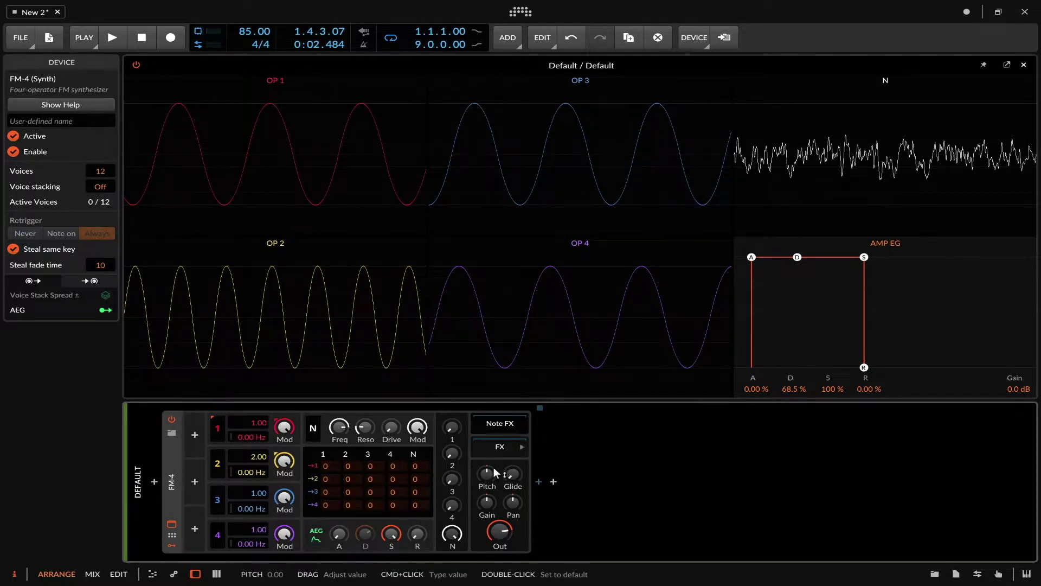
Step: Try a glide time of 1.00 s while playing notes, and return the glide to zero
left_click_drag(512, 474, 513, 450)
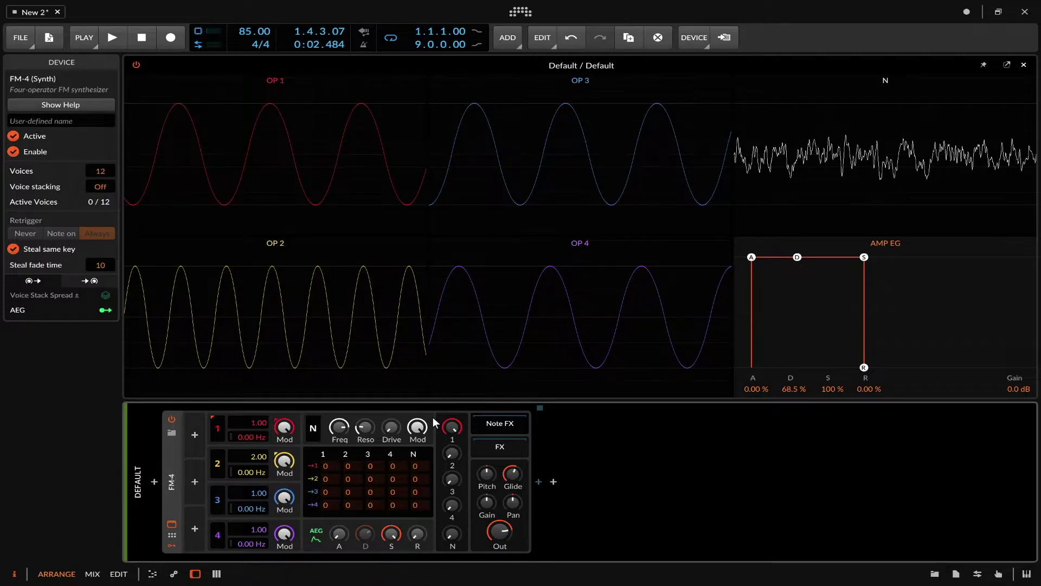
key("a")
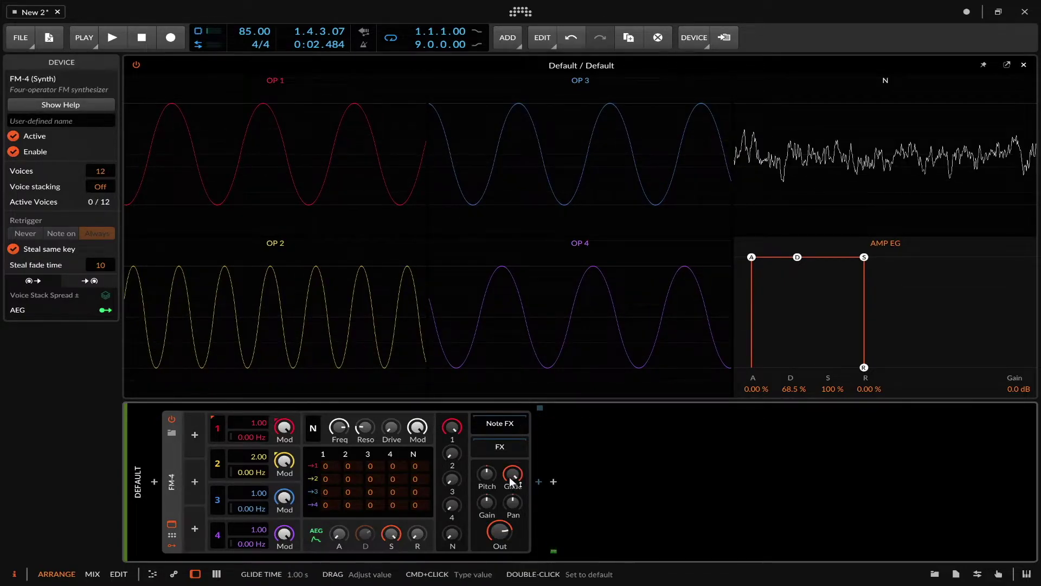
left_click(514, 473)
left_click_drag(515, 473, 516, 470)
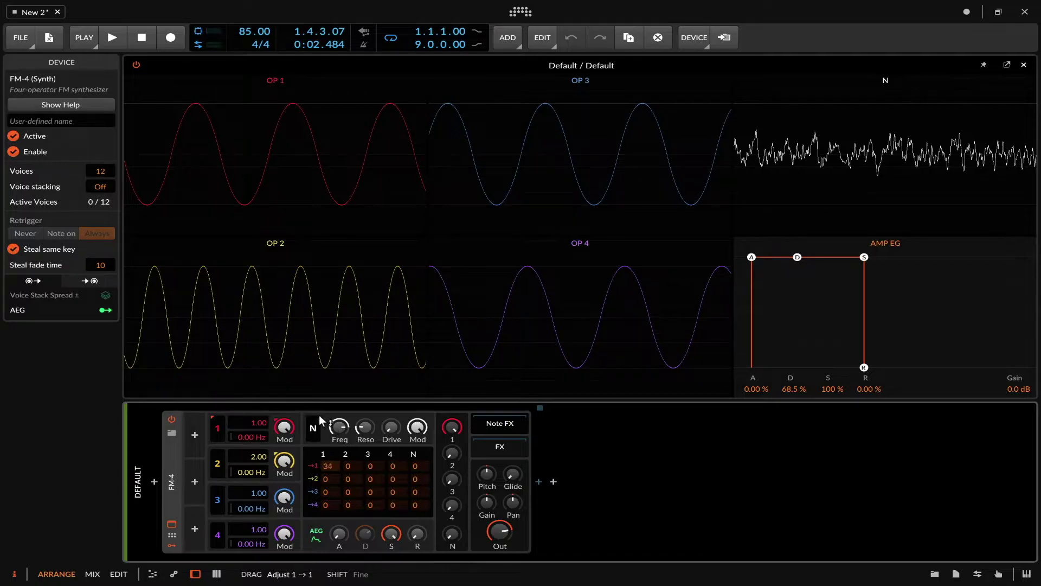
Step: Set oscillator 1's self-modulation to 288 in the matrix and turn oscillator 1's Mod amount down to zero
left_click_drag(336, 305, 341, 542)
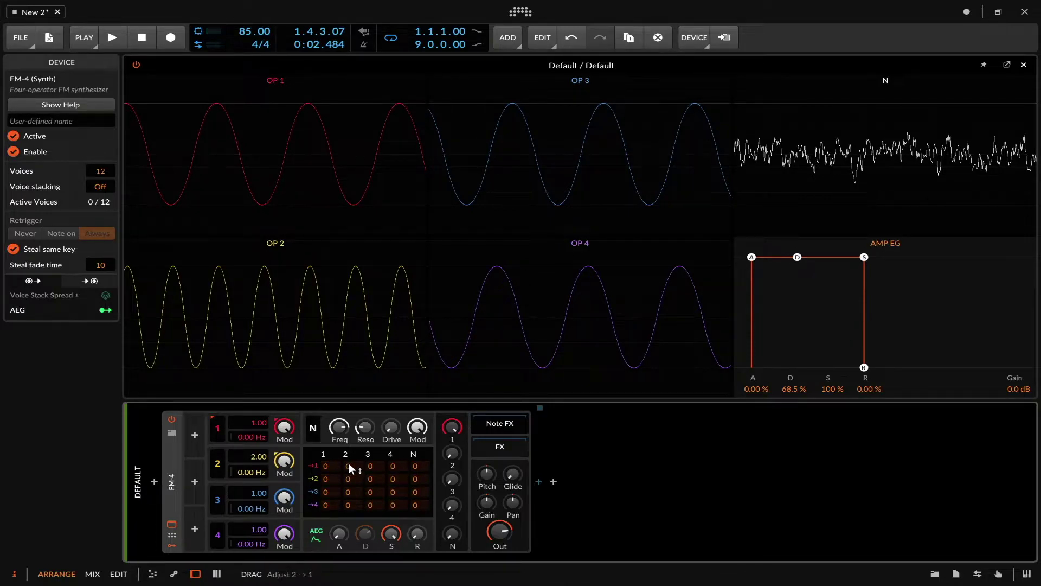
left_click_drag(350, 464, 355, 488)
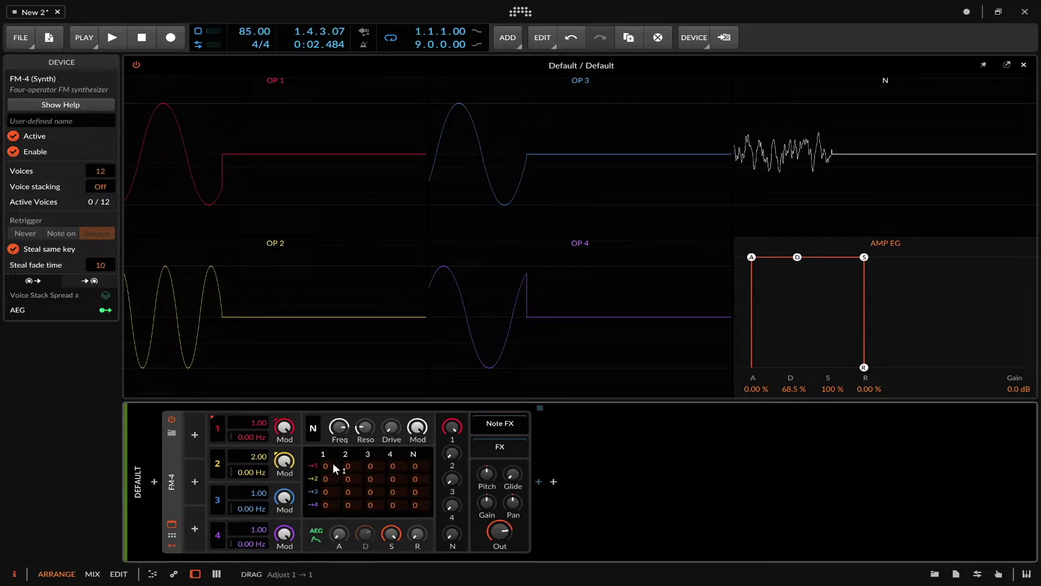
left_click_drag(326, 460, 328, 437)
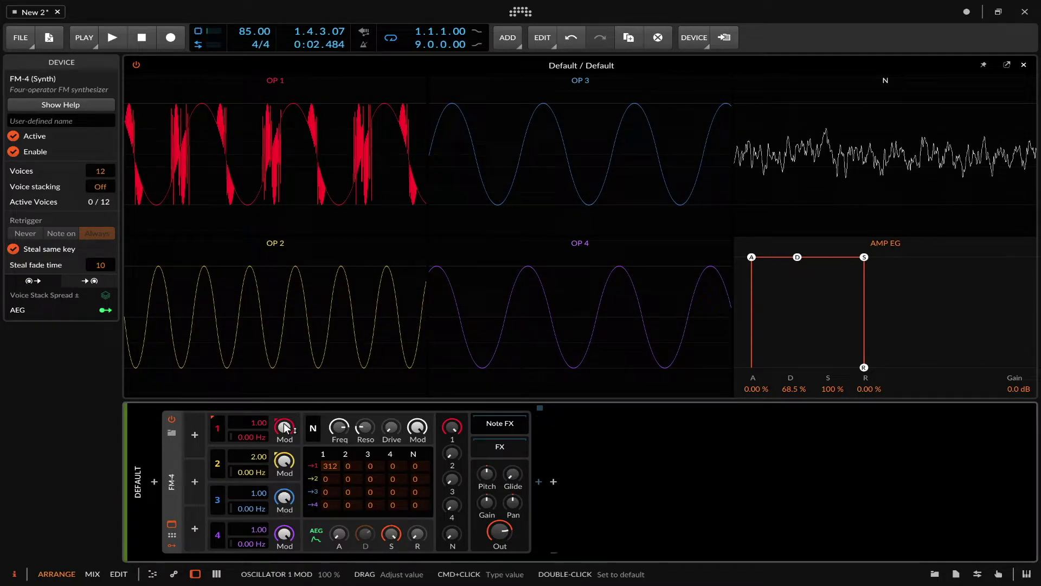
left_click_drag(286, 428, 334, 493)
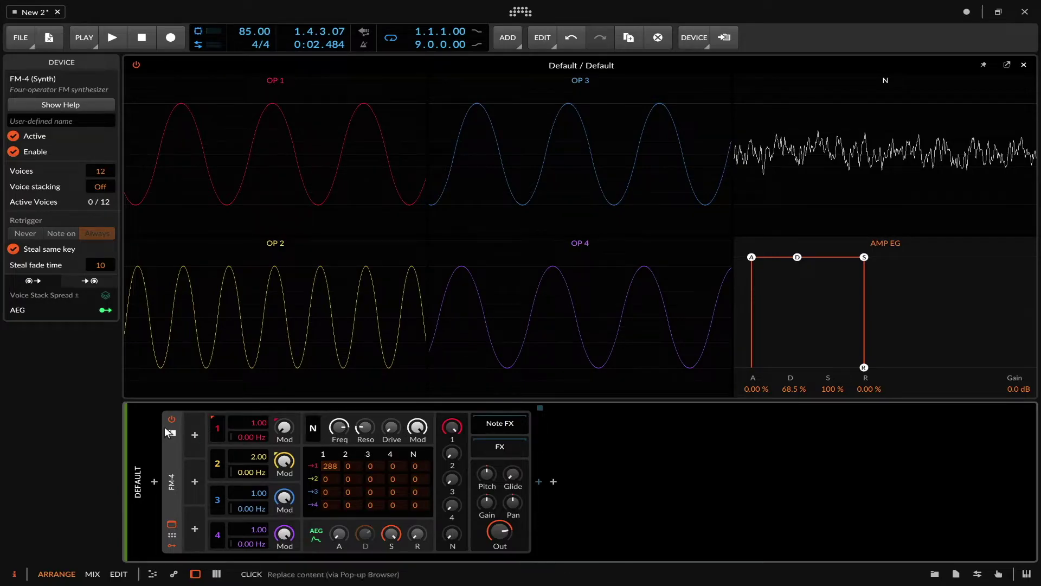
Step: Add a Classic LFO modulator to the FM-4's first modulator slot
left_click(195, 434)
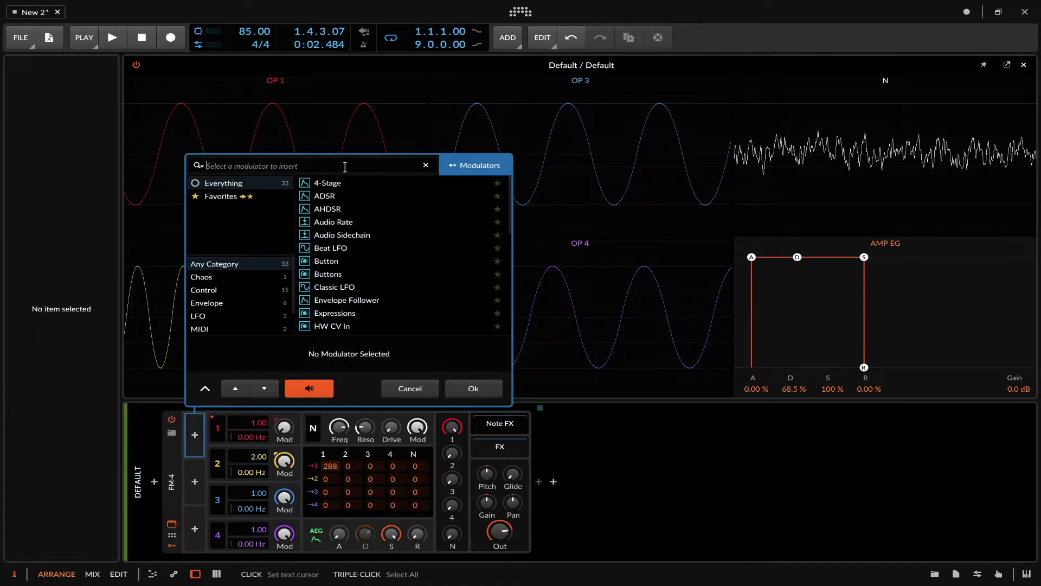
type("LFO")
left_click(326, 208)
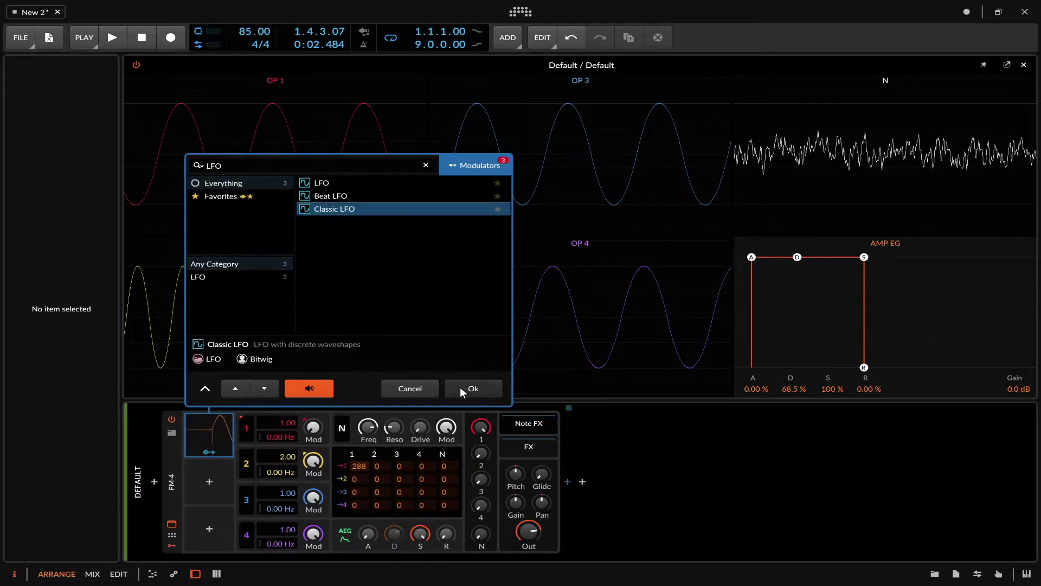
left_click(460, 386)
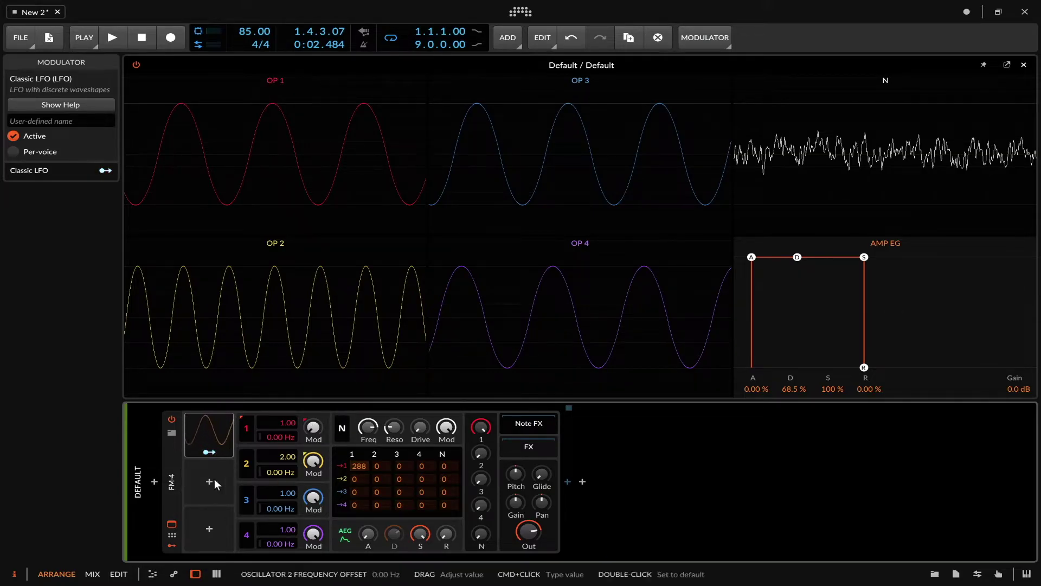
Step: Map the Classic LFO to the Mod amounts of oscillators 1 to 4 at 0.363, -0.520, -0.378 and -0.383
left_click(208, 451)
left_click_drag(314, 427, 313, 416)
left_click_drag(314, 461, 313, 550)
left_click(314, 534)
left_click(208, 452)
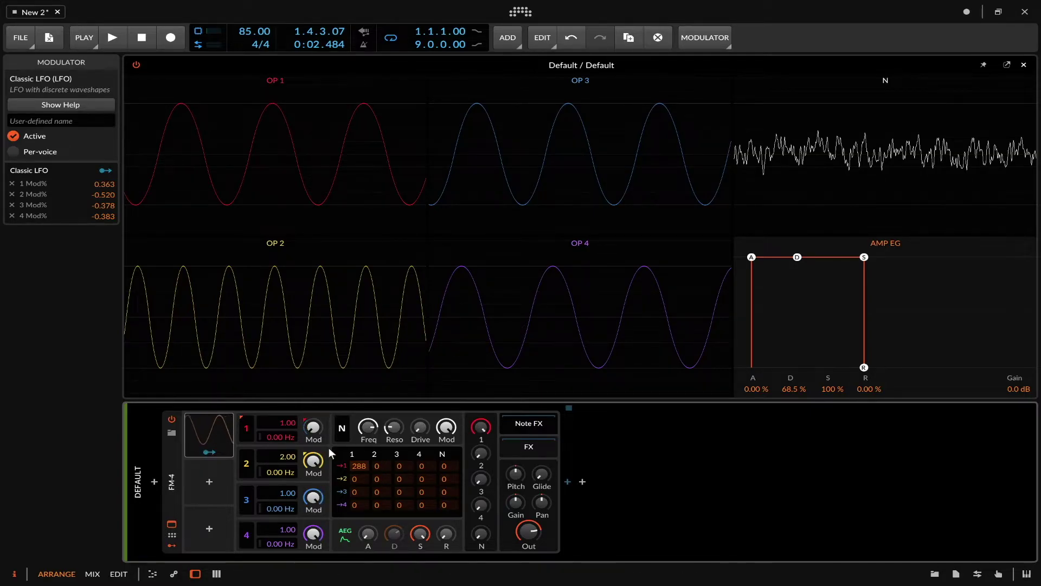
Step: Set the modulation of oscillator 1 by oscillators 2, 3 and 4 to 73, 35 and 135
left_click_drag(375, 466, 382, 380)
left_click_drag(406, 463, 404, 367)
left_click_drag(423, 466, 429, 362)
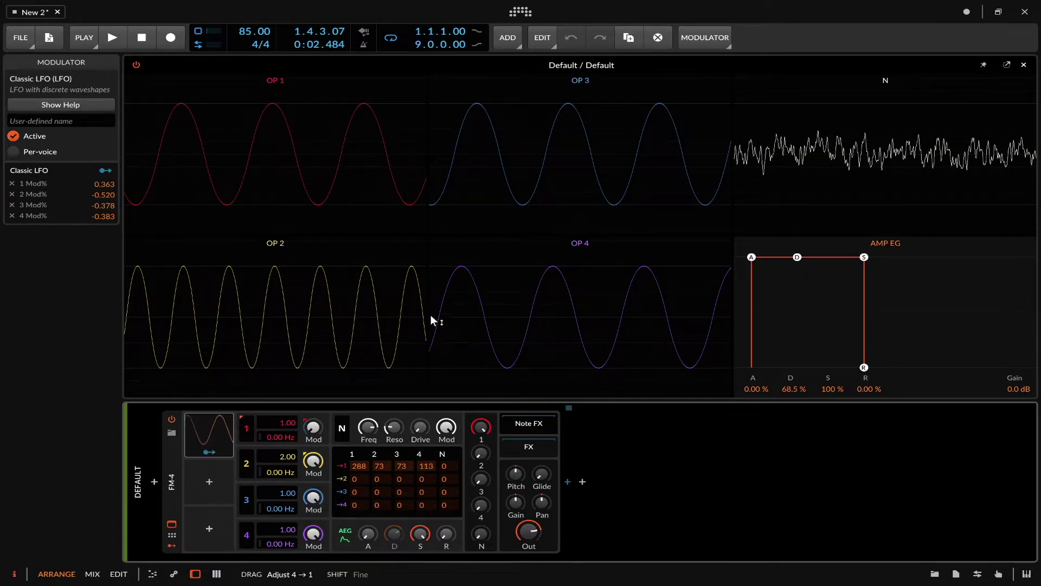
left_click_drag(432, 324, 417, 429)
left_click_drag(406, 464, 405, 515)
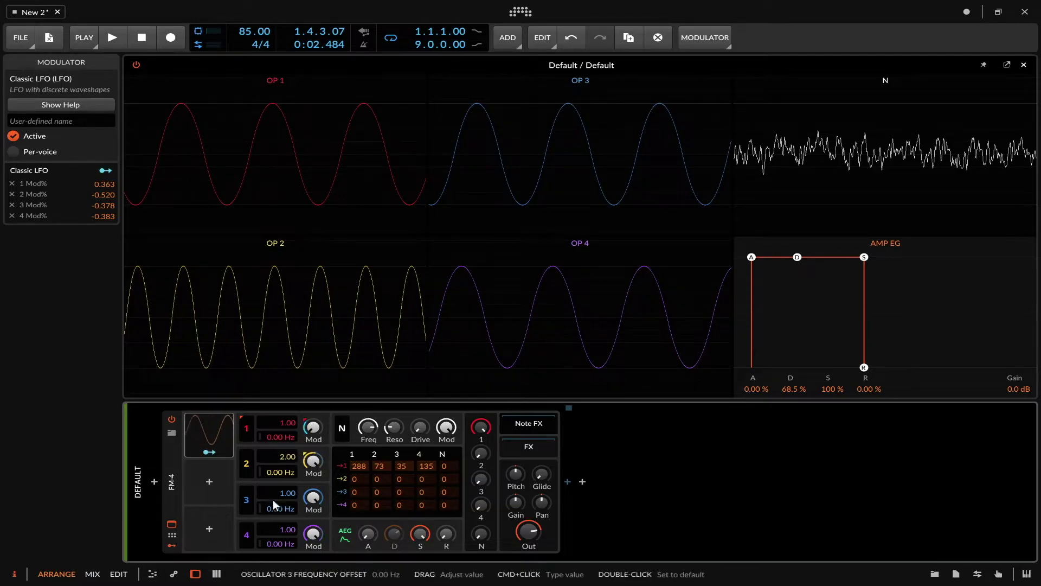
Step: Set oscillator 3's ratio to 4.00 and oscillator 4's ratio to 5.00, and play a note to hear the sound
left_click_drag(277, 493, 278, 477)
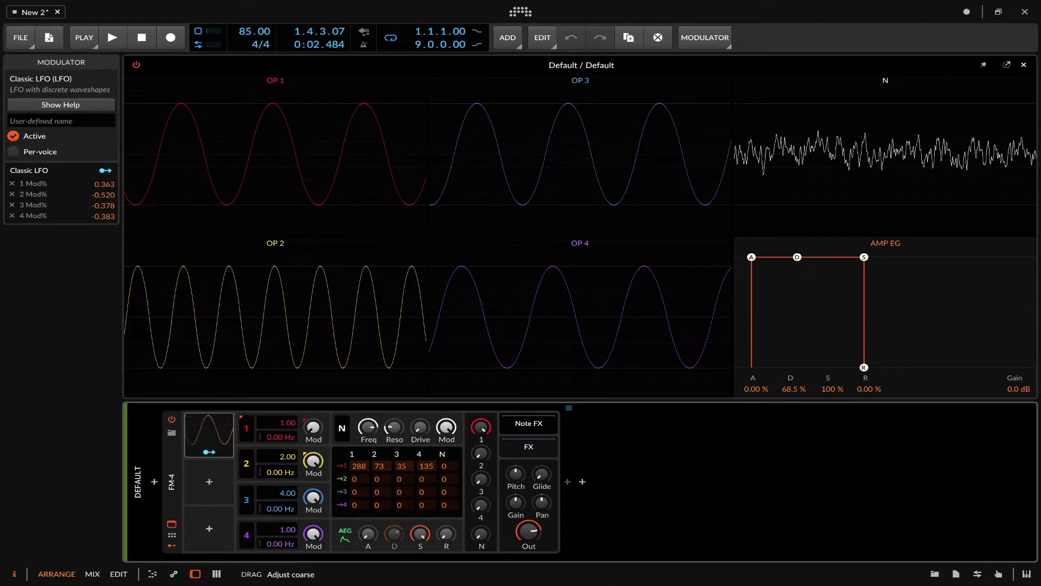
left_click_drag(279, 529, 278, 523)
key("a")
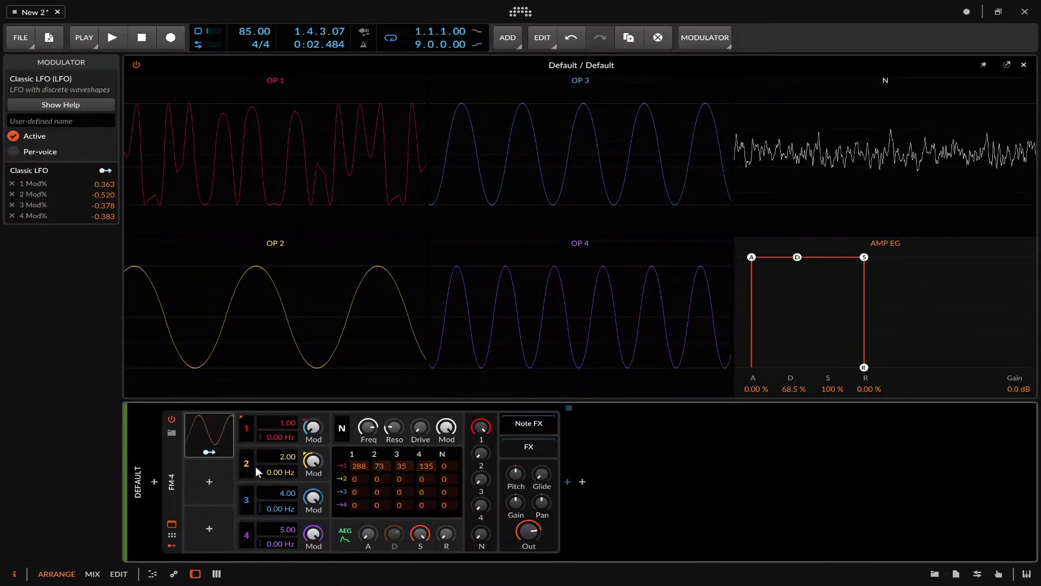
Step: Delete the Classic LFO modulator and reset the modulation of oscillator 1 by oscillators 2, 3 and 4 to 0
left_click(209, 433)
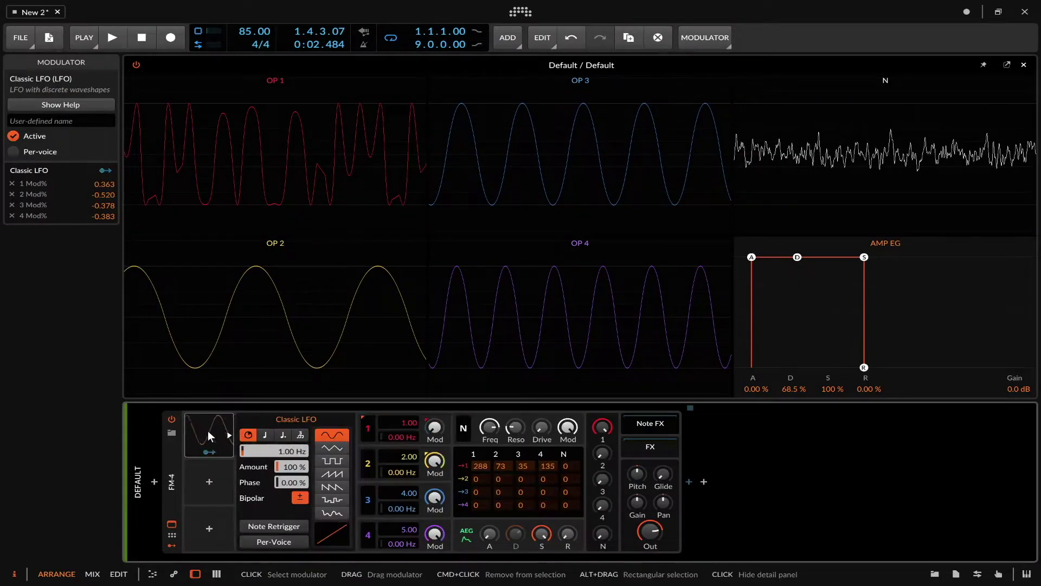
key("Delete")
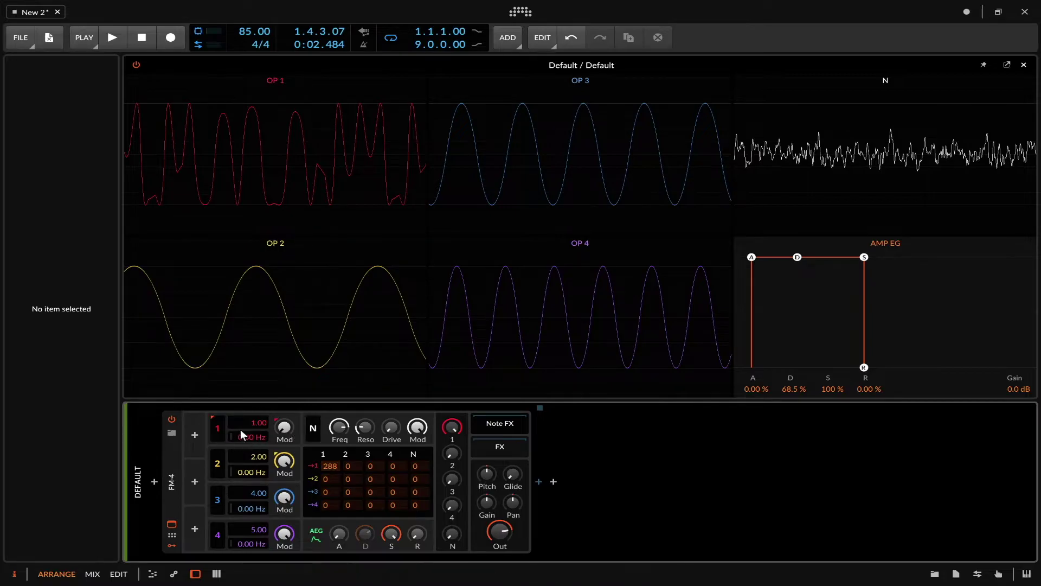
Step: Raise oscillator 2's output level to full and set oscillator 1's frequency offset to -1.50 Hz
left_click_drag(451, 453, 452, 453)
left_click_drag(330, 463, 330, 463)
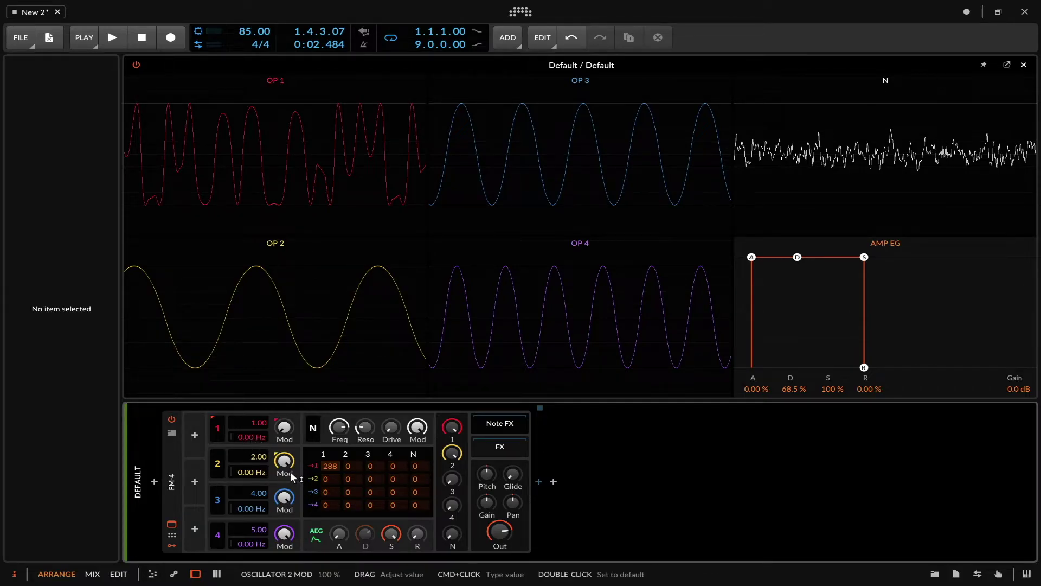
left_click_drag(262, 435, 252, 434)
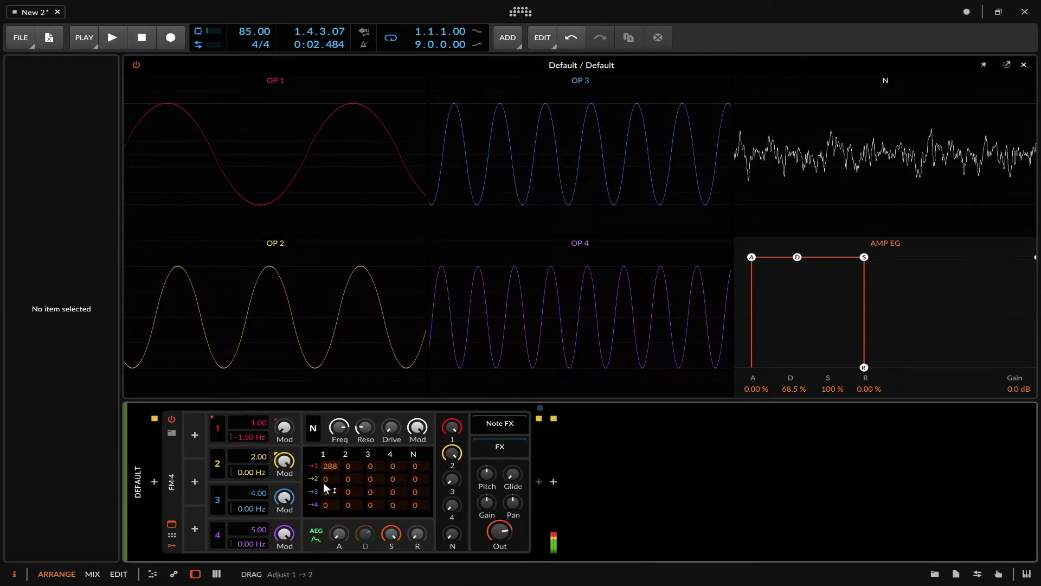
Step: Set the modulation of oscillator 2 by oscillator 1 to 177 and raise oscillator 1's Mod amount
left_click_drag(330, 477, 335, 439)
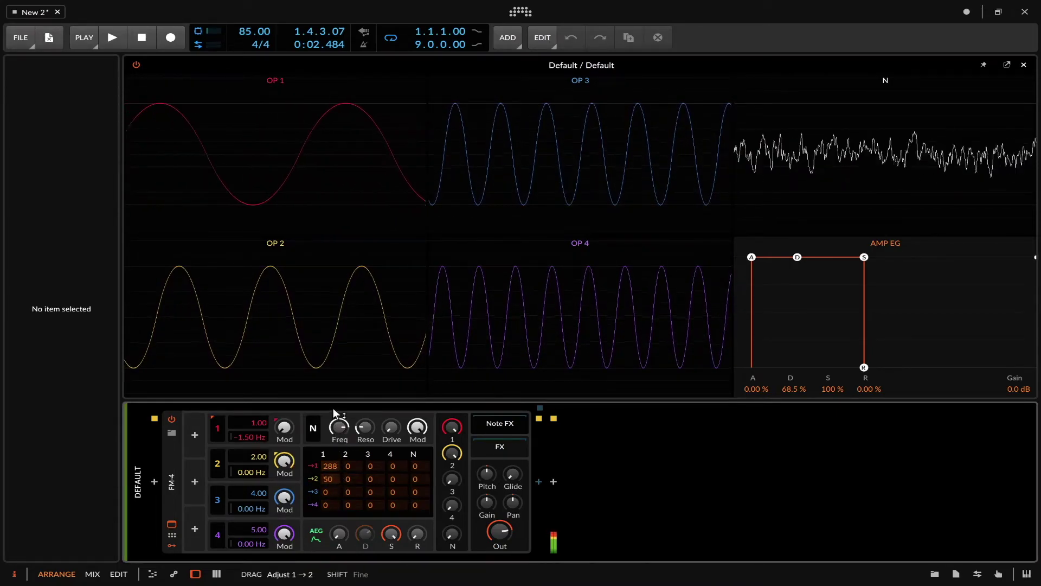
left_click_drag(330, 255, 324, 306)
left_click_drag(288, 414, 288, 395)
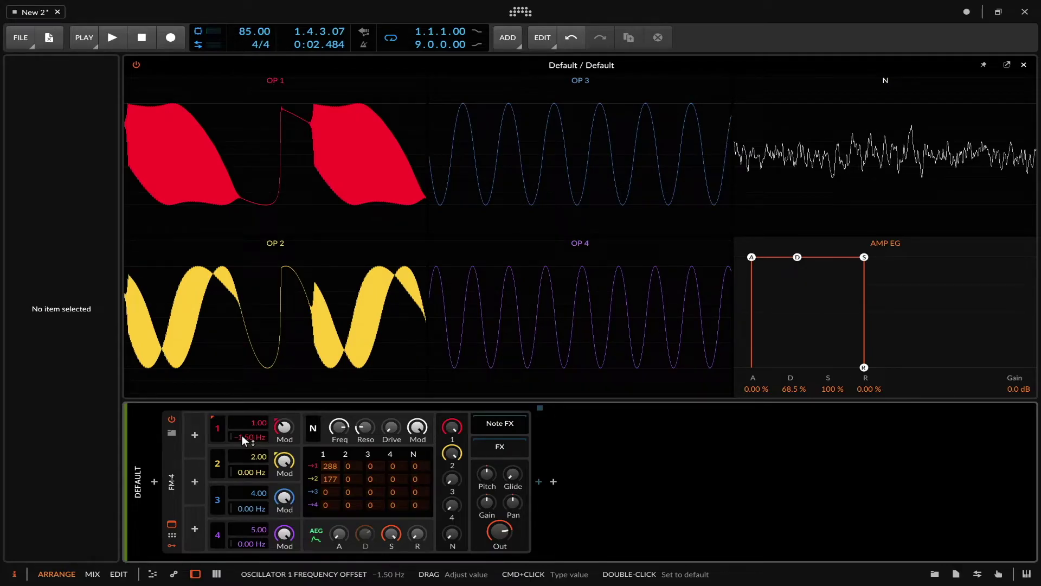
Step: Set oscillator 1's frequency offset to -2.00 Hz, and oscillator 2's ratio to 5.00 with a -12.0 Hz offset
left_click_drag(252, 437, 263, 409)
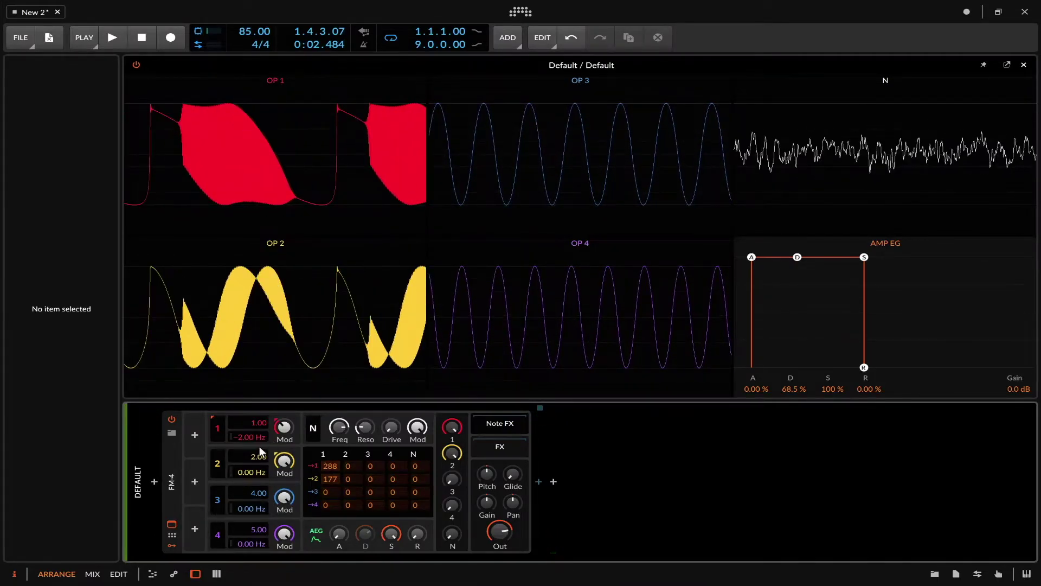
left_click_drag(251, 468, 253, 470)
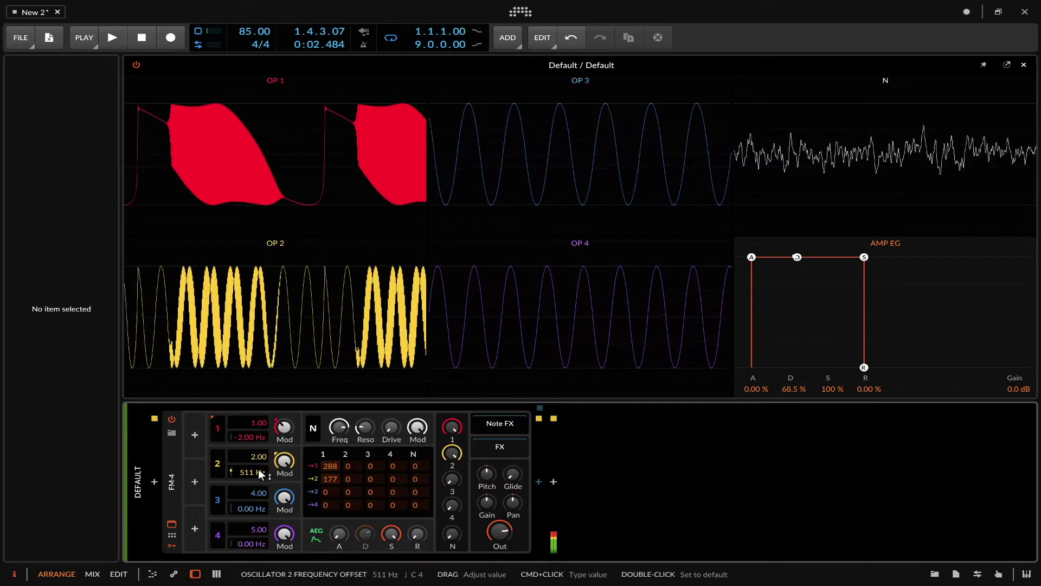
mouse_move(255, 469)
left_mouse_down()
mouse_move(255, 493)
mouse_move(253, 441)
mouse_move(252, 523)
mouse_move(252, 468)
left_mouse_up()
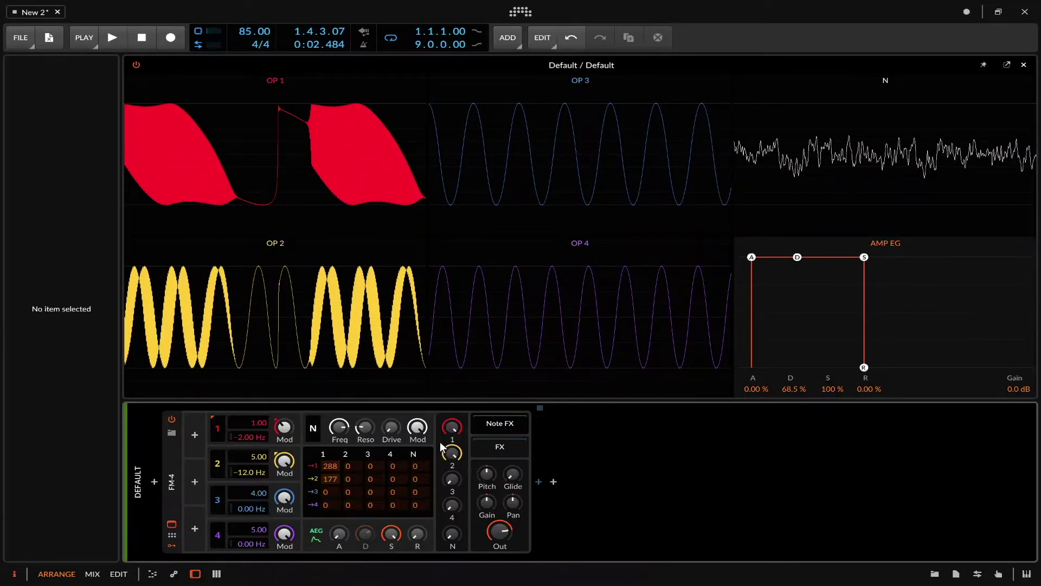
Step: Raise oscillator 3's output level to -7.9 dB and turn up oscillator 4's output level
left_click_drag(447, 477, 447, 459)
left_click_drag(449, 510, 452, 483)
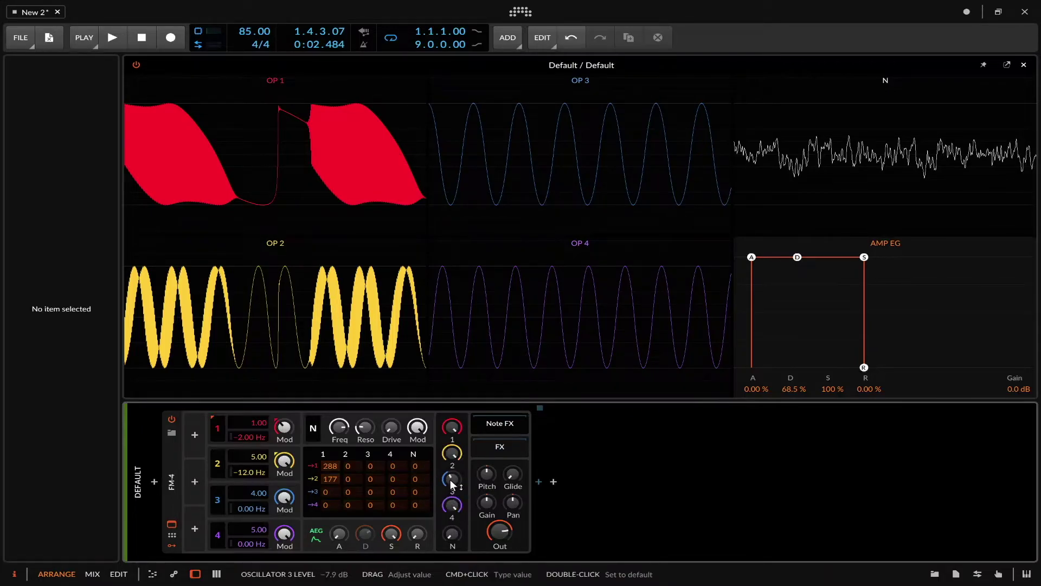
Step: Build up cross-modulation among the oscillators, with 82, 56 and 14 from oscillators 1 to 3 into oscillator 3, and set oscillator 3's ratio to 7.00
left_click_drag(350, 481, 346, 437)
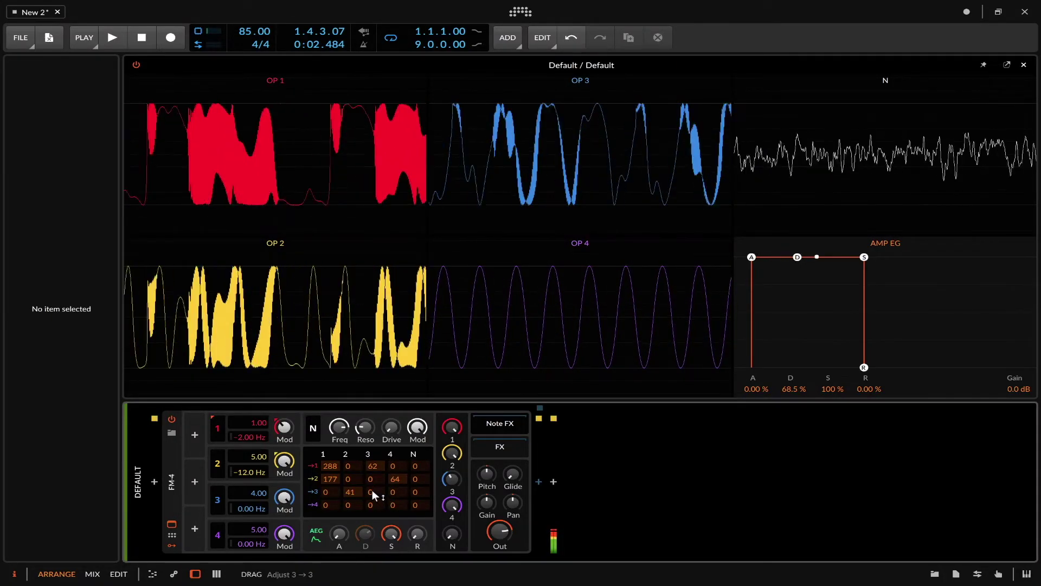
left_click_drag(334, 490, 337, 386)
left_click_drag(259, 492, 259, 456)
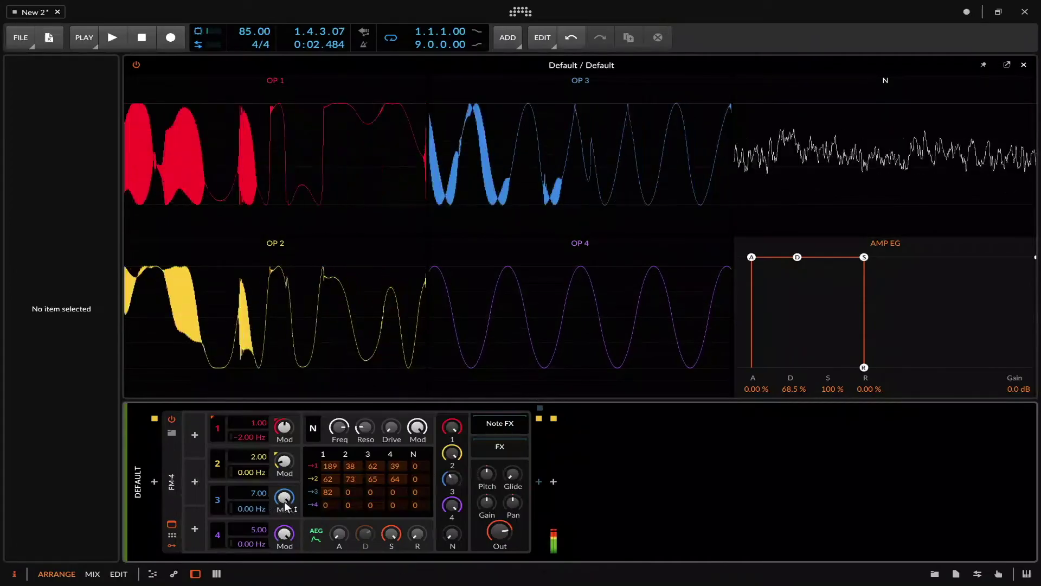
left_click_drag(350, 490, 350, 427)
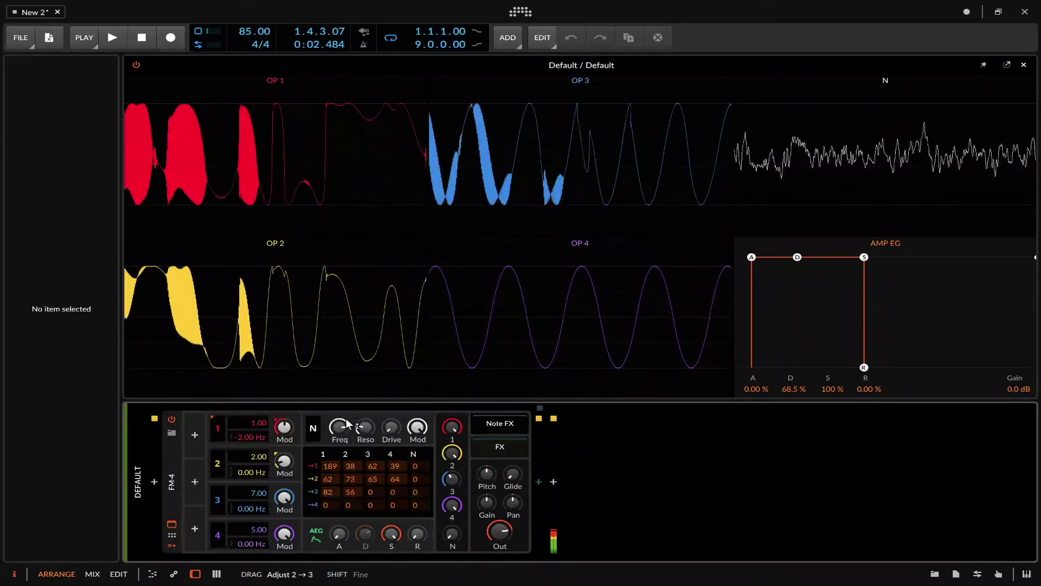
left_click_drag(371, 492, 428, 475)
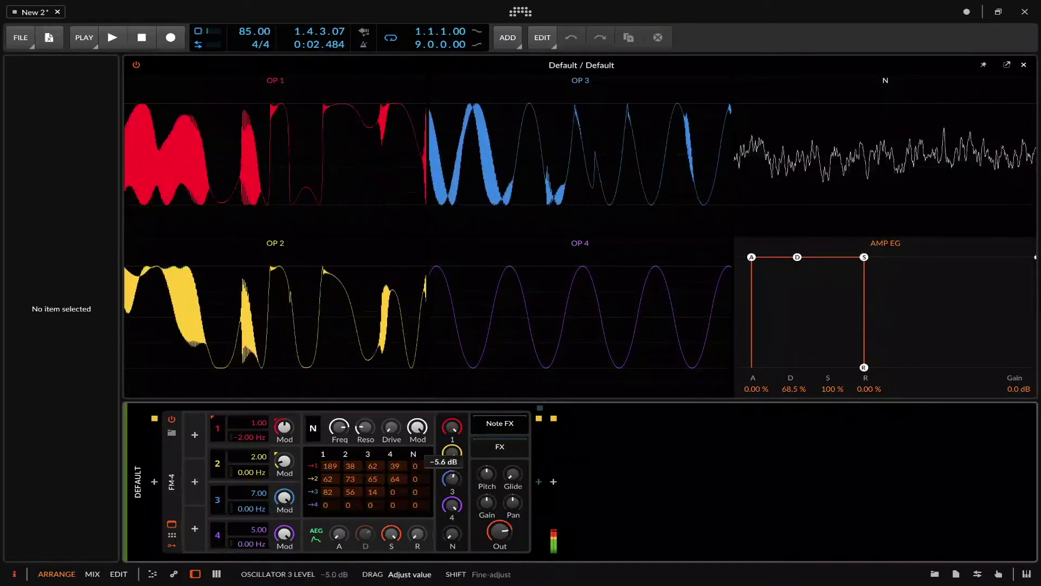